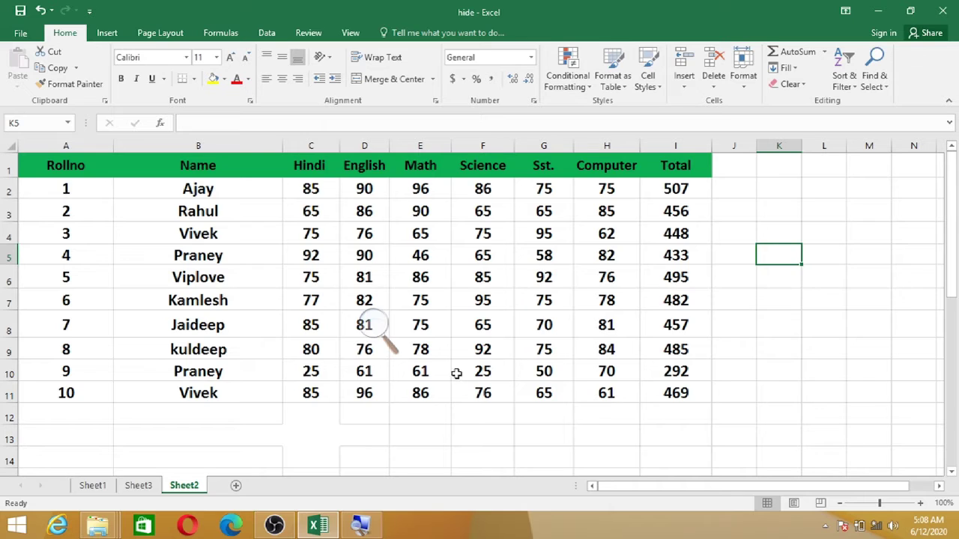
# - Select the Name, Hindi, English and Sst. header cells together
pyautogui.click(196, 168)
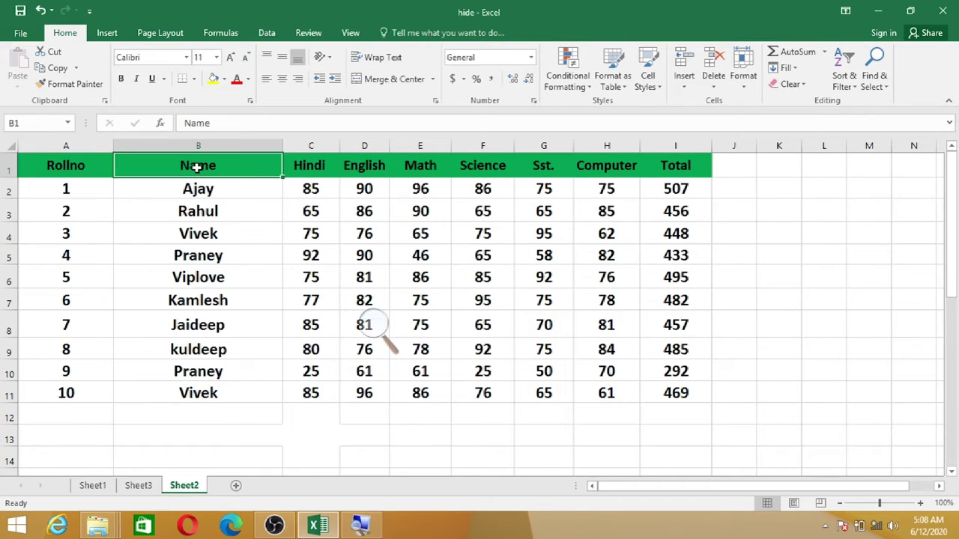
pyautogui.click(313, 170)
pyautogui.click(356, 168)
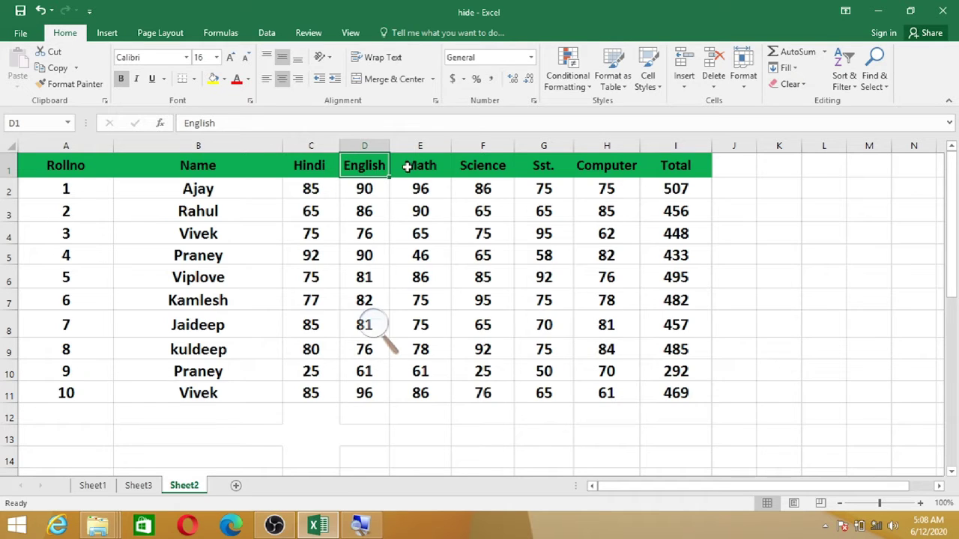
pyautogui.click(540, 164)
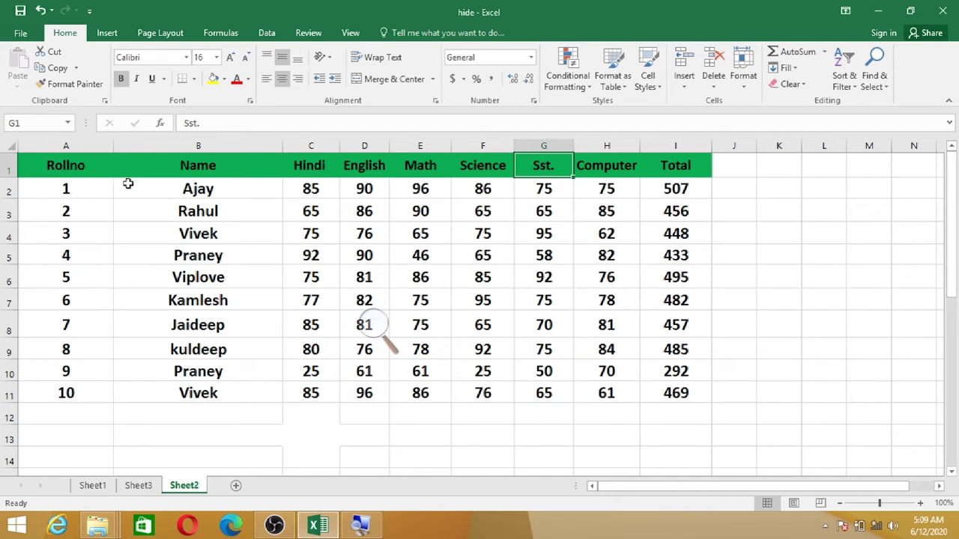
pyautogui.click(213, 167)
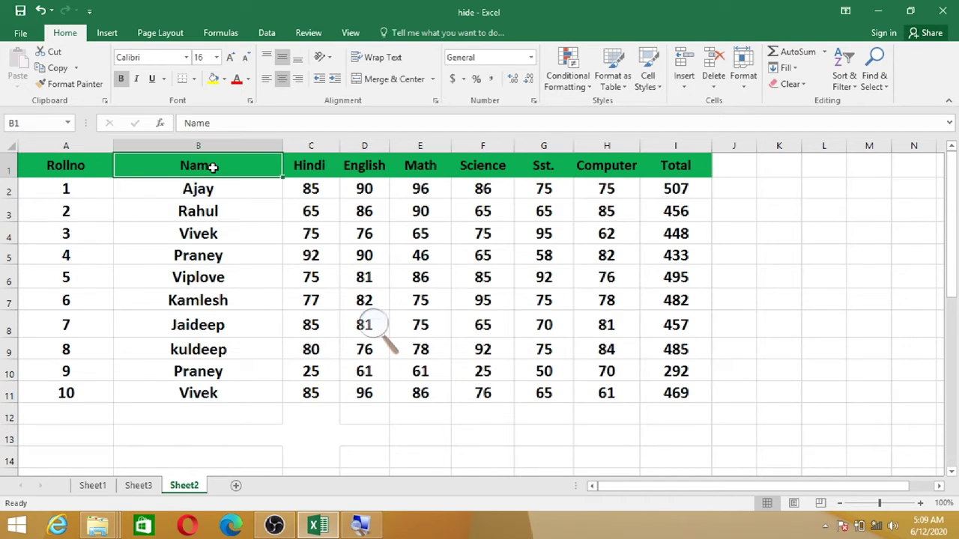
pyautogui.keyDown('ctrl'); pyautogui.click(299, 167); pyautogui.keyUp('ctrl')
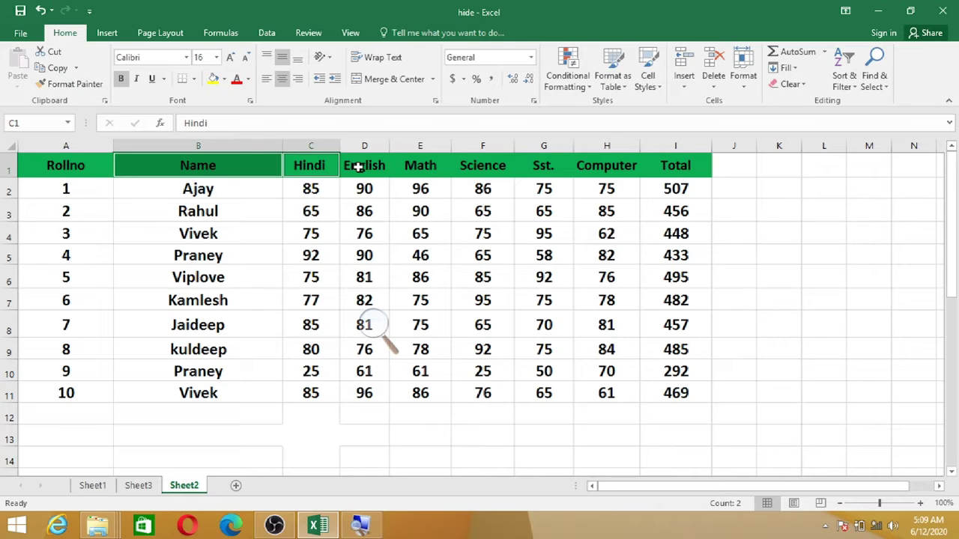
pyautogui.keyDown('ctrl'); pyautogui.click(358, 166); pyautogui.keyUp('ctrl')
pyautogui.keyDown('ctrl'); pyautogui.click(545, 167); pyautogui.keyUp('ctrl')
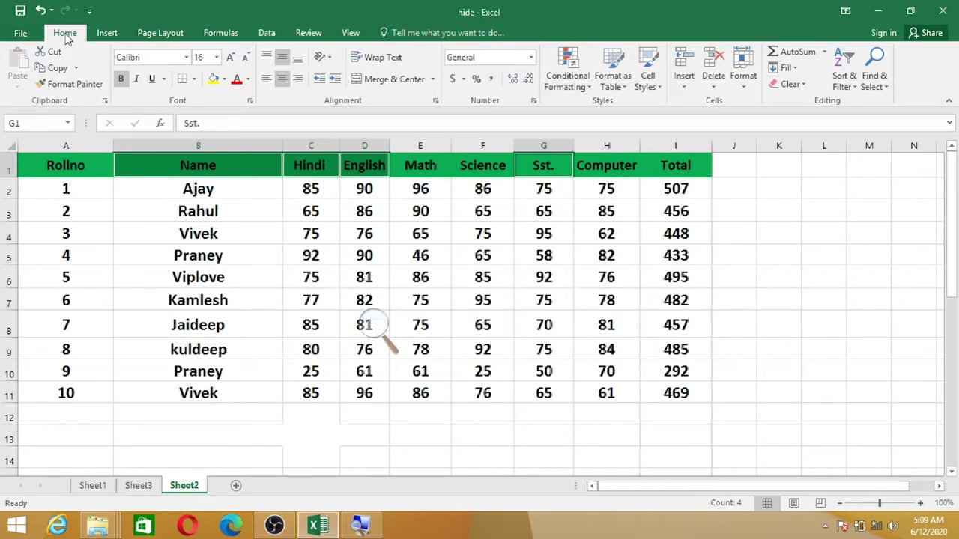
# - Hide the selected Name, Hindi, English and Sst. columns with Hide Columns
pyautogui.click(742, 86)
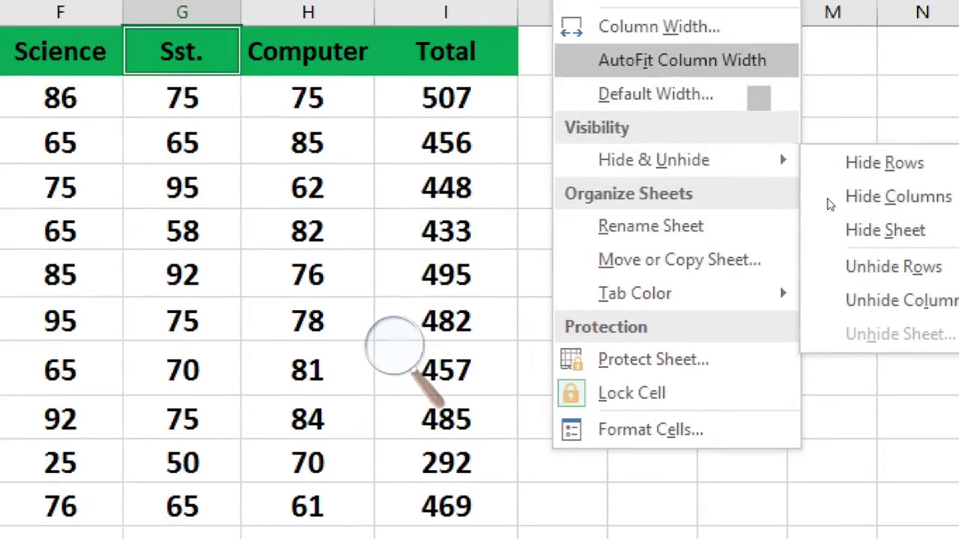
pyautogui.moveTo(602, 75)
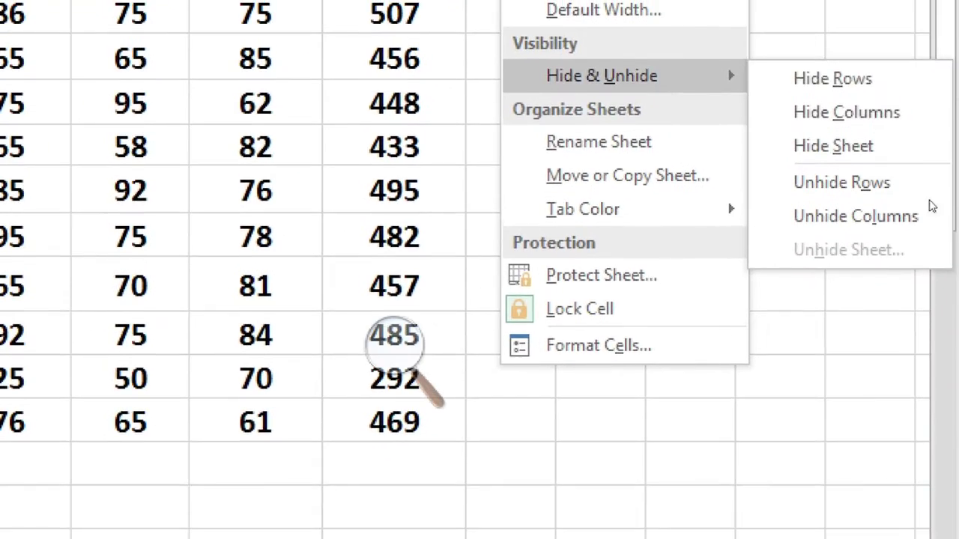
pyautogui.press('Down')
pyautogui.press('Down')
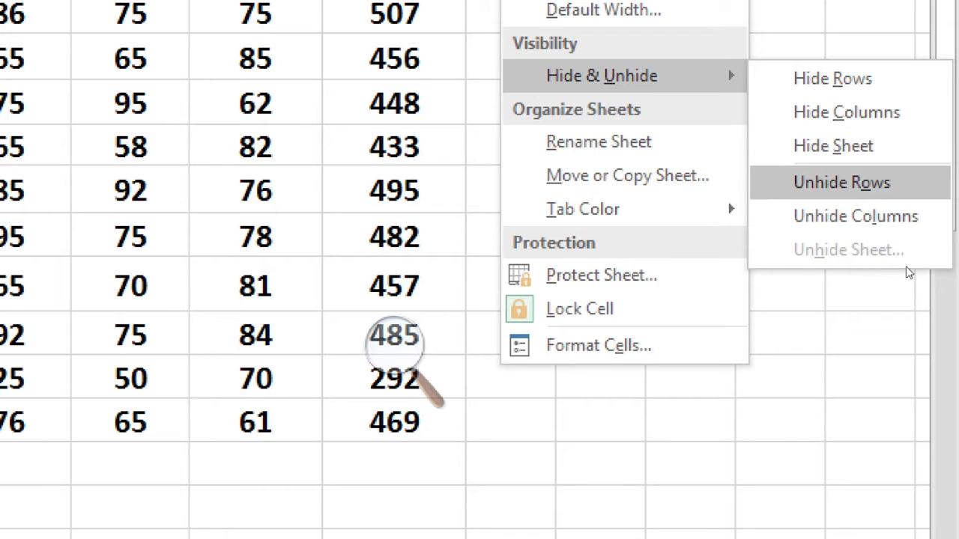
pyautogui.press('Up')
pyautogui.press('Up')
pyautogui.press('Return')
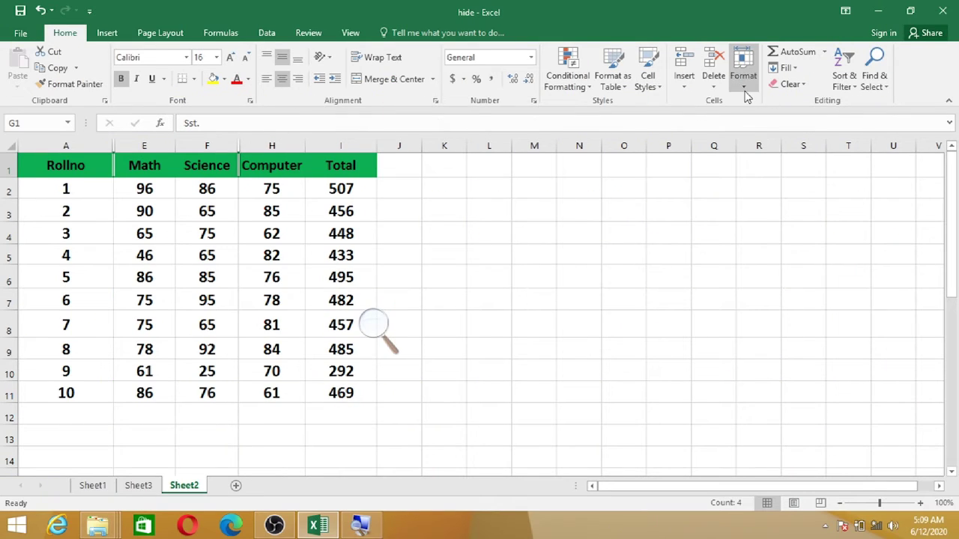
# - Unhide the Name, Hindi, English and Sst. columns from Format > Hide & Unhide
pyautogui.click(744, 88)
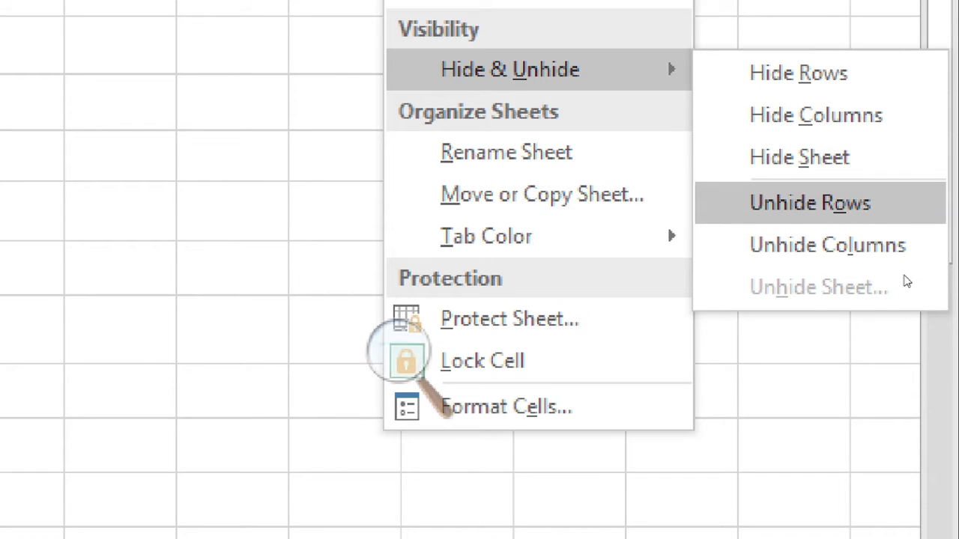
pyautogui.press('Down')
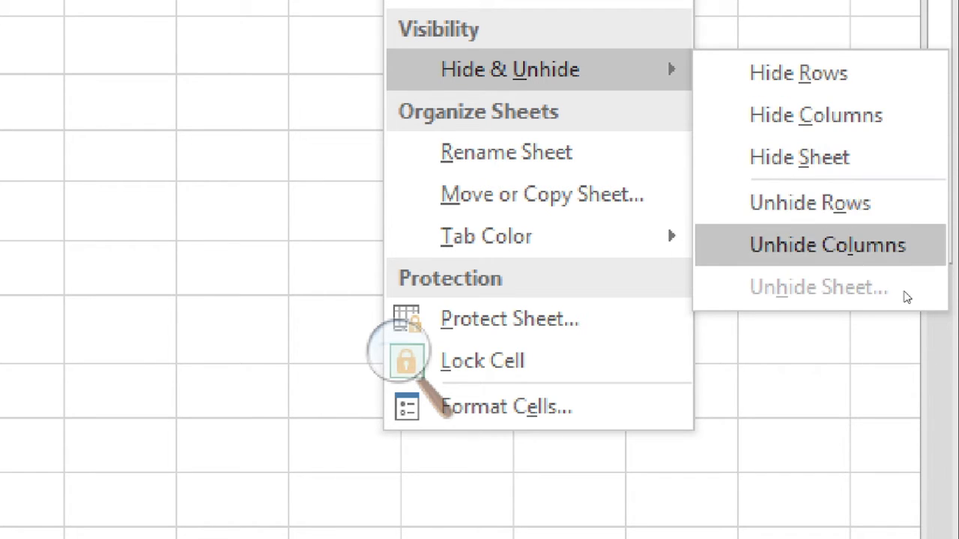
pyautogui.press('Return')
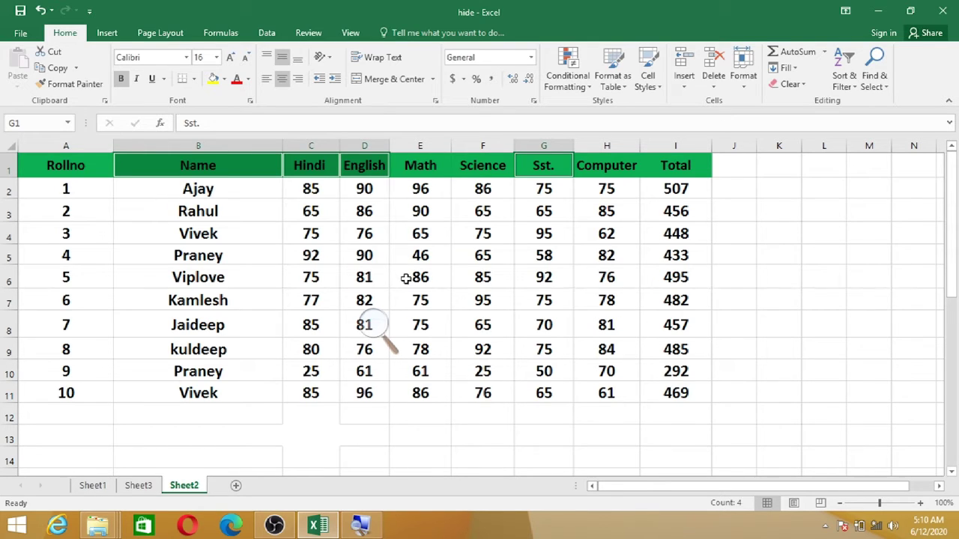
# - Select rows 3, 4 and 6 (Rahul, Vivek, Viplove) for hiding through Format
pyautogui.click(9, 215)
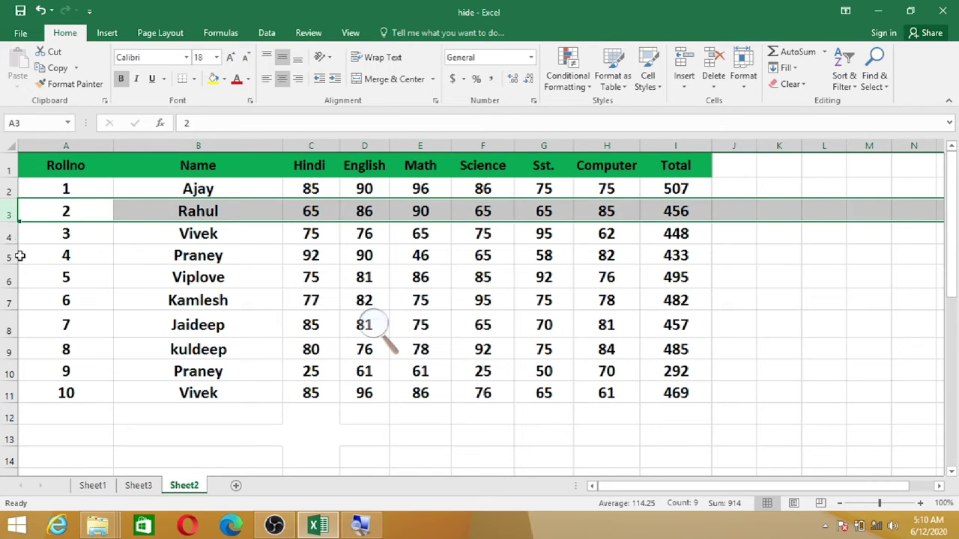
pyautogui.keyDown('ctrl'); pyautogui.click(11, 237); pyautogui.keyUp('ctrl')
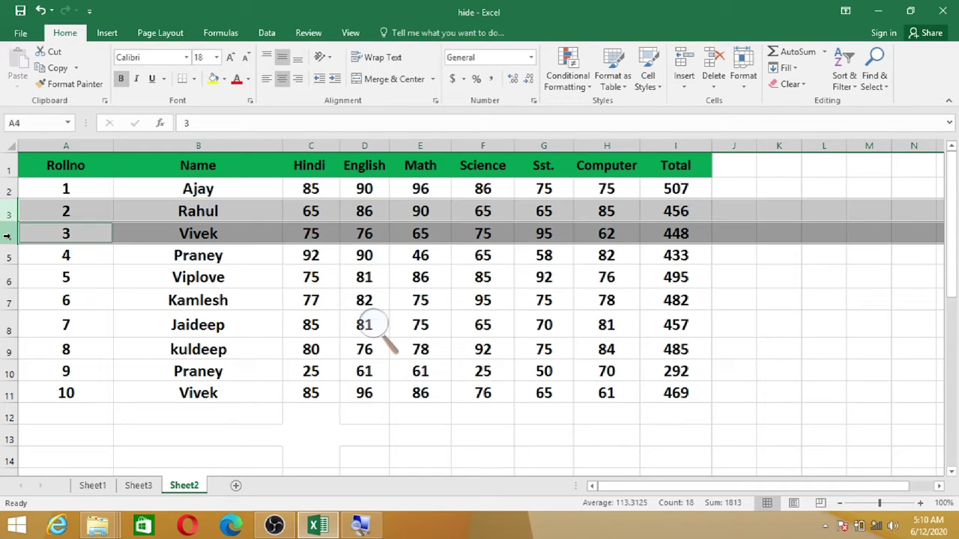
pyautogui.keyDown('ctrl'); pyautogui.click(9, 281); pyautogui.keyUp('ctrl')
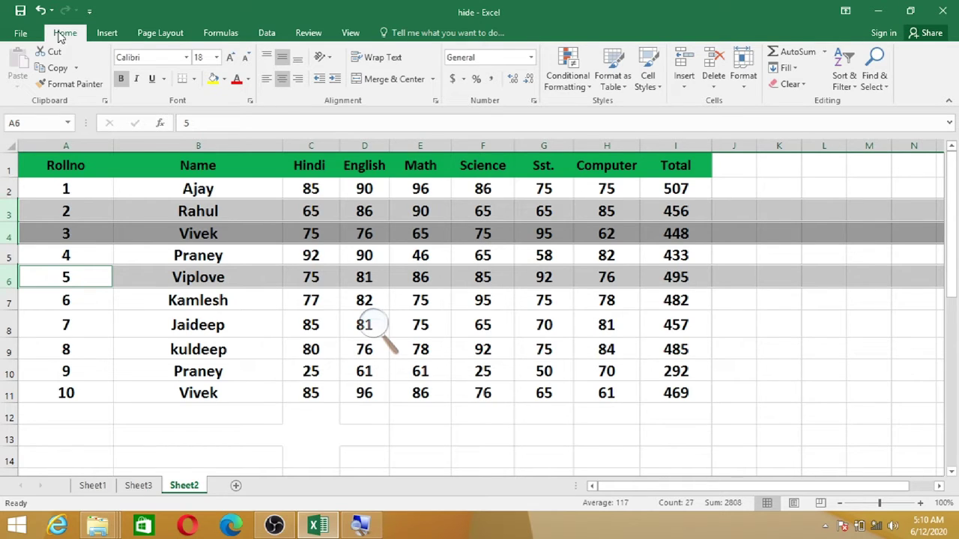
pyautogui.click(745, 86)
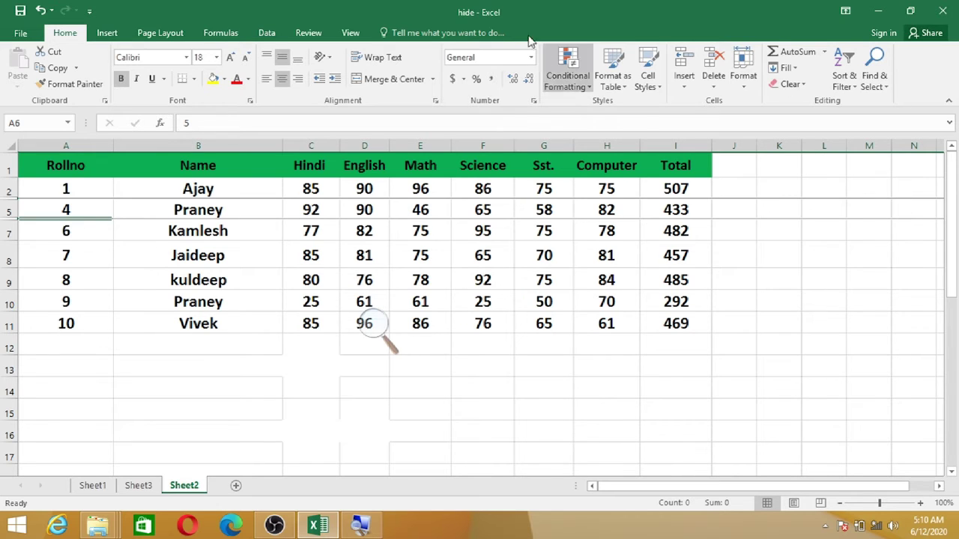
# - Unhide the hidden rows so all ten students, roll 1 to 10, show
pyautogui.click(744, 86)
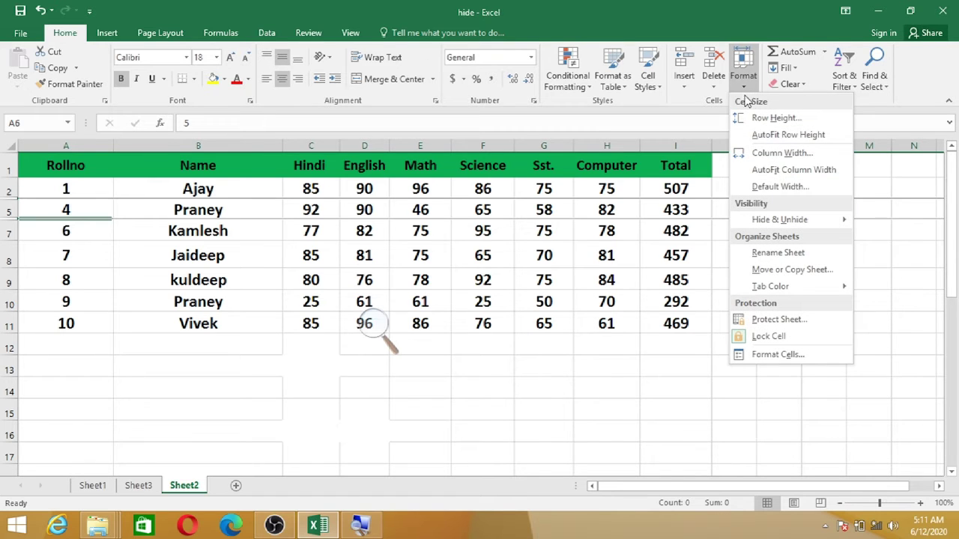
pyautogui.moveTo(510, 82)
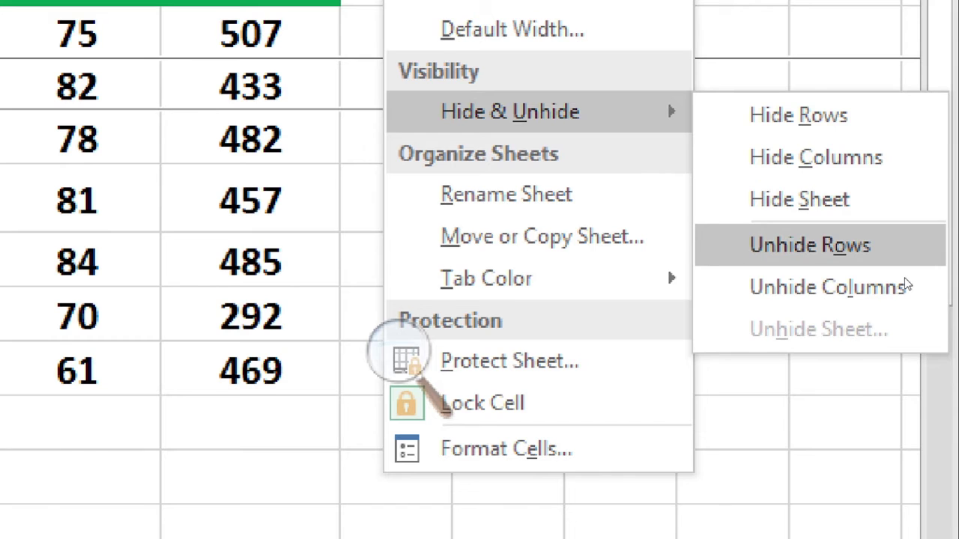
pyautogui.click(905, 283)
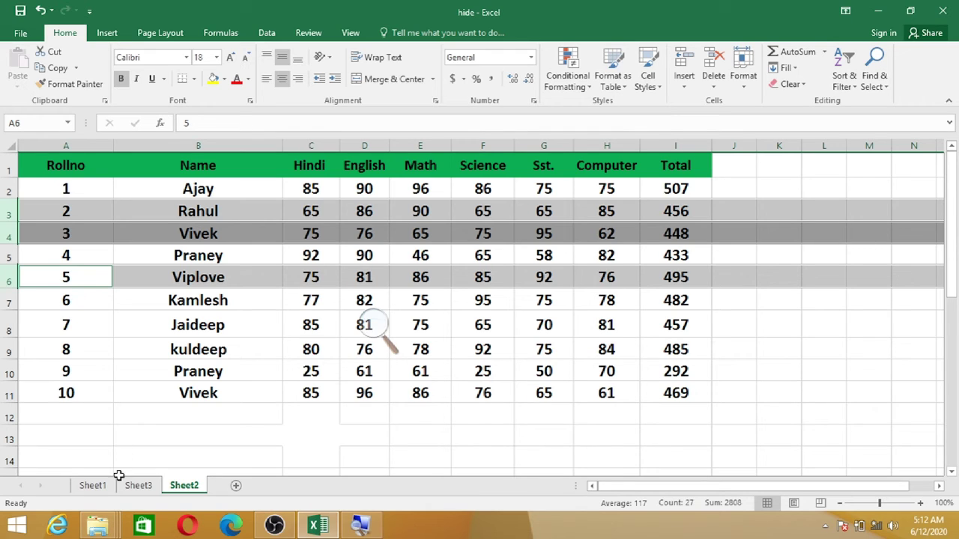
# - Hide the Sheet2 student marks sheet with Format > Hide & Unhide > Hide Sheet
pyautogui.click(92, 487)
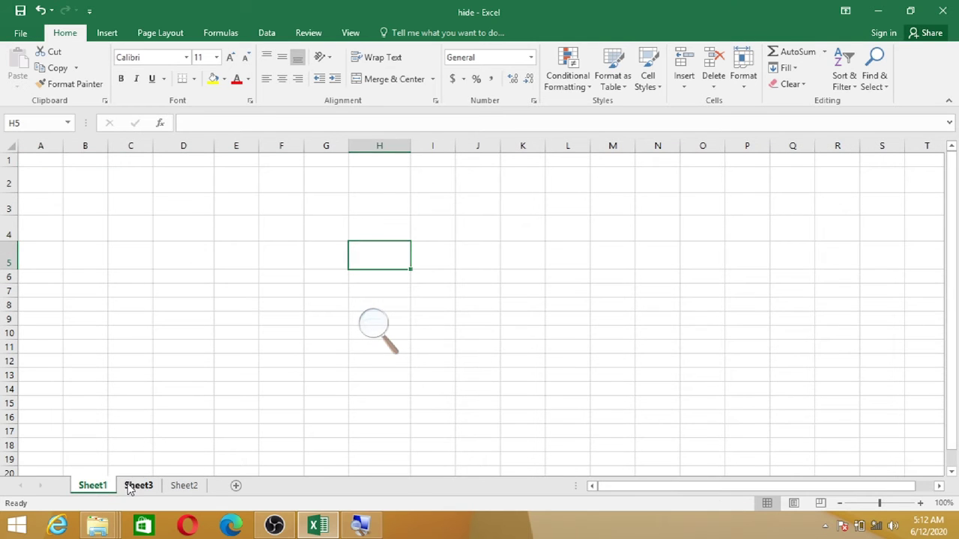
pyautogui.click(136, 487)
pyautogui.click(180, 487)
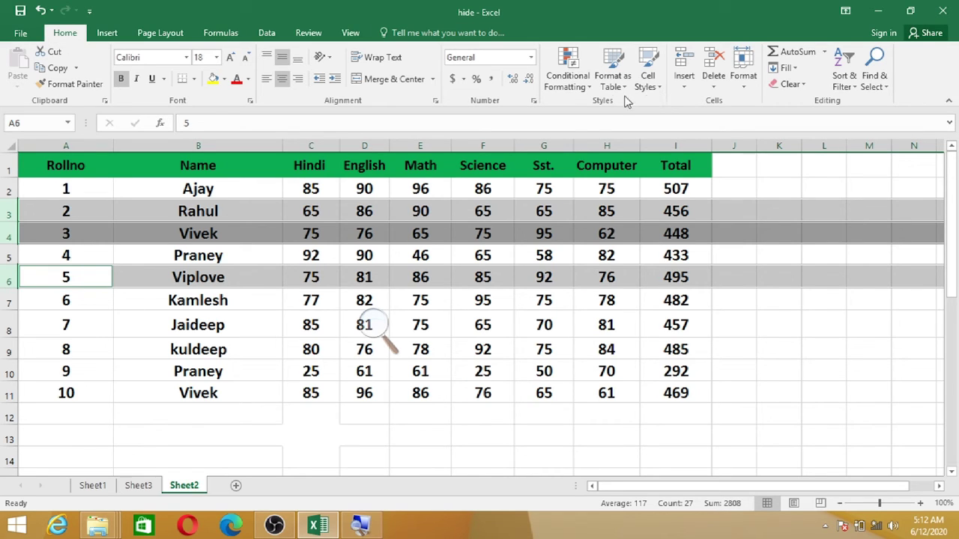
pyautogui.click(745, 87)
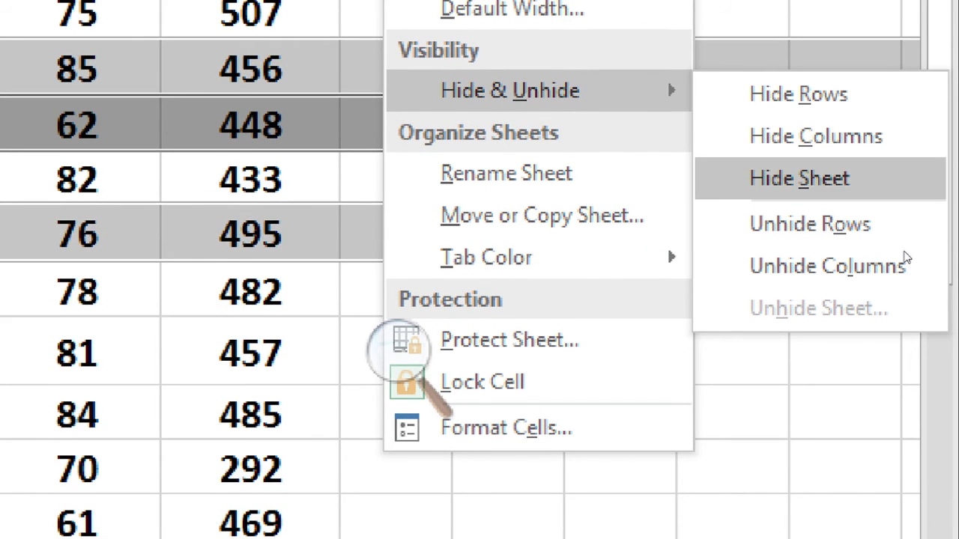
pyautogui.click(907, 258)
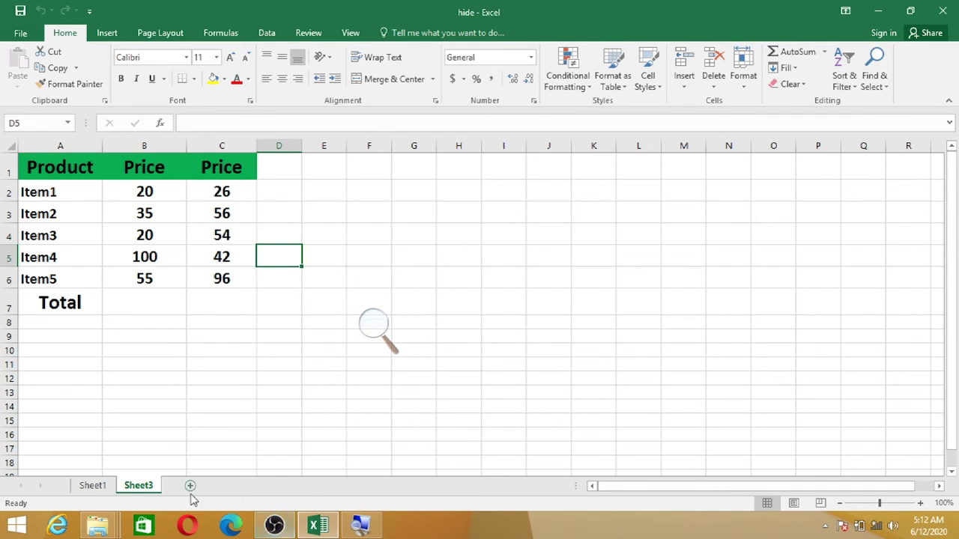
# - Unhide Sheet2 from the Unhide Sheet list, bringing its marks table back
pyautogui.click(93, 487)
pyautogui.click(124, 487)
pyautogui.click(746, 92)
pyautogui.moveTo(593, 164)
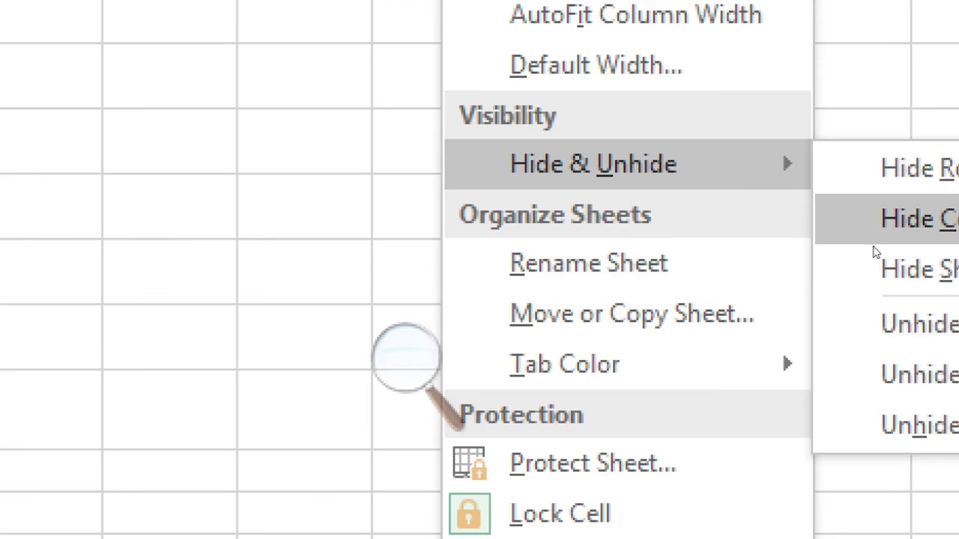
pyautogui.press('Down')
pyautogui.press('Down')
pyautogui.press('Down')
pyautogui.press('Down')
pyautogui.press('Return')
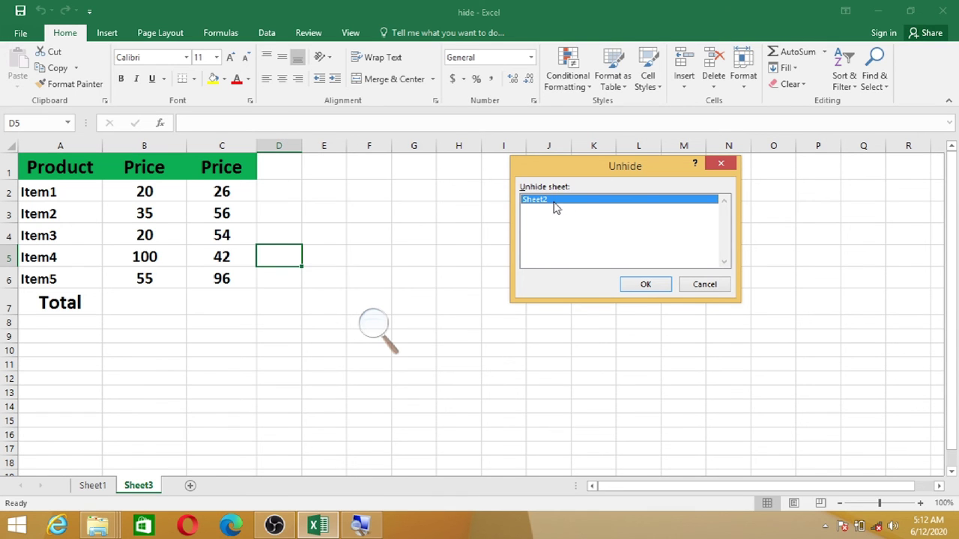
pyautogui.click(658, 288)
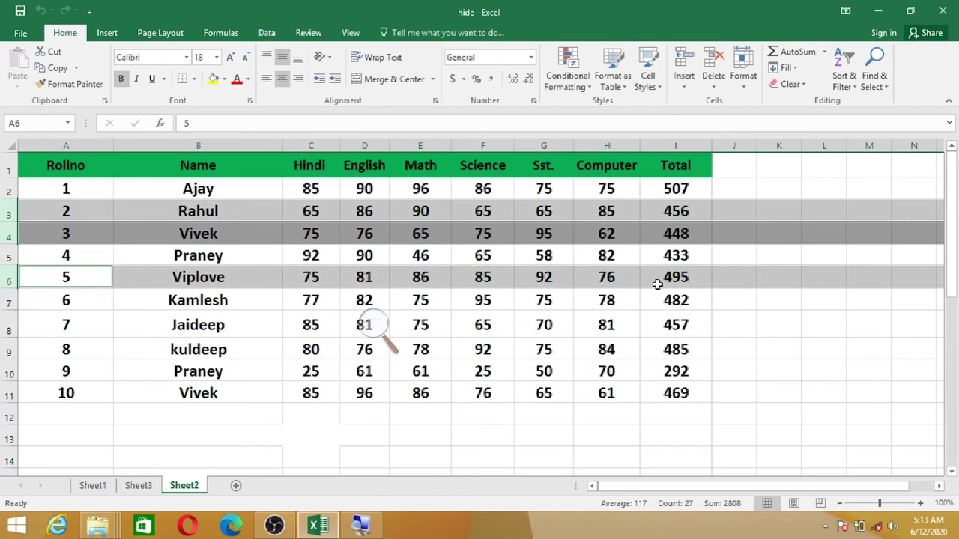